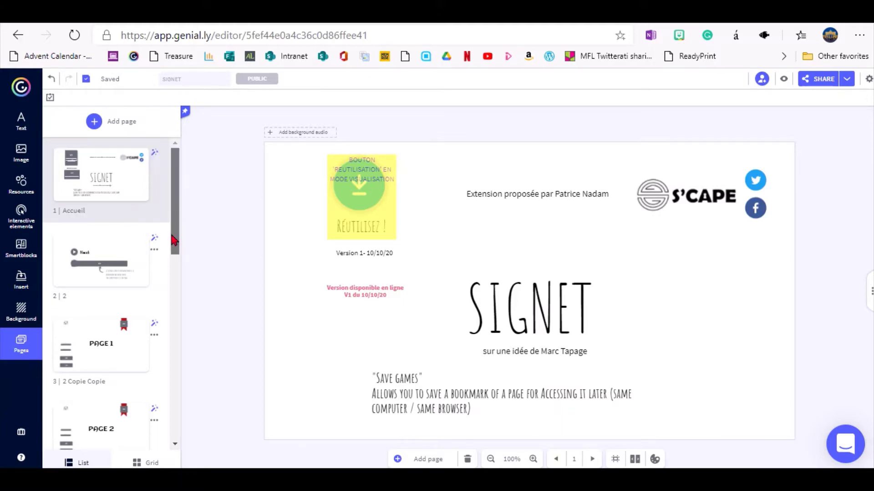
- Scroll down the page list to bring the page 2 thumbnail into view
scroll(177, 218, down, 2)
- Open page 2 and preview the presentation, advancing through PAGE 1 to PAGE 2
click(121, 202)
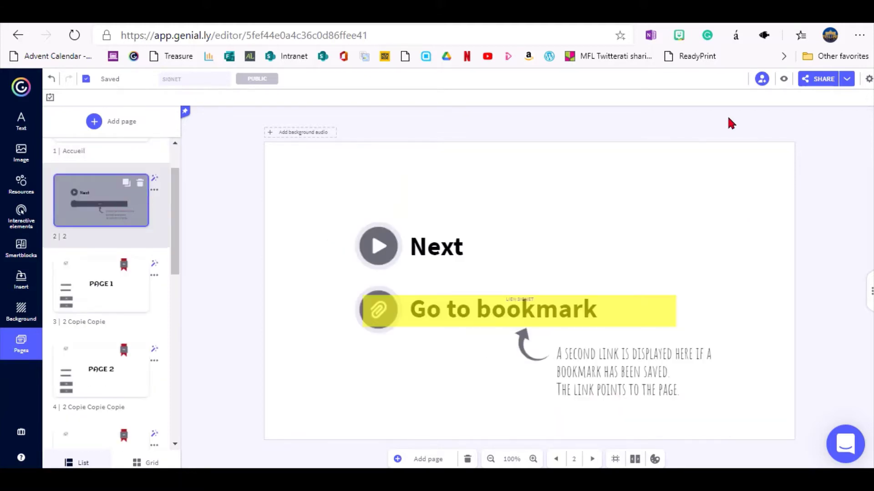
click(783, 79)
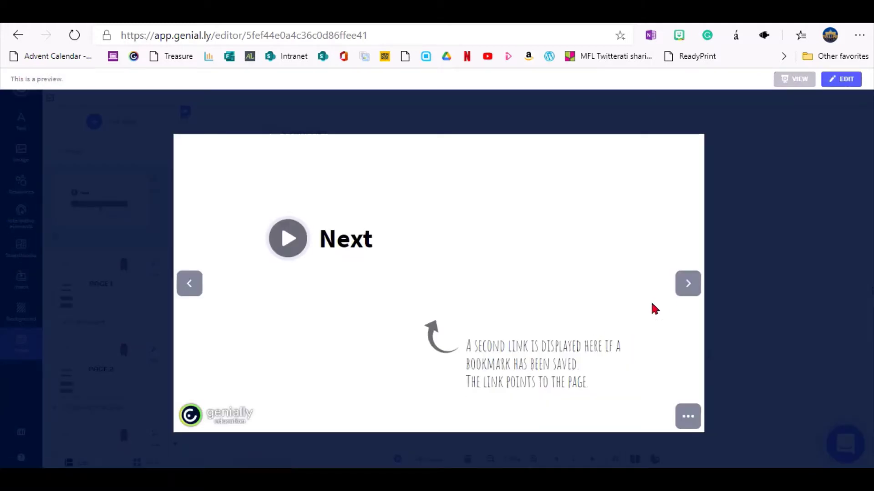
click(681, 290)
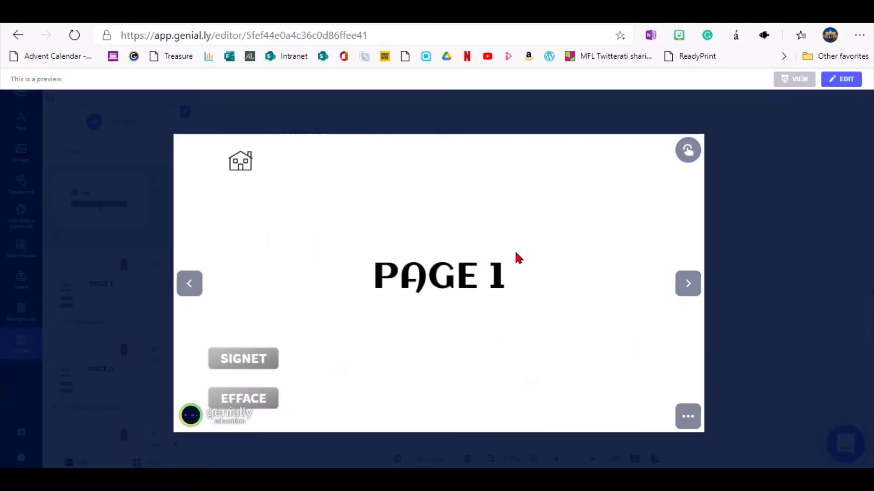
click(695, 291)
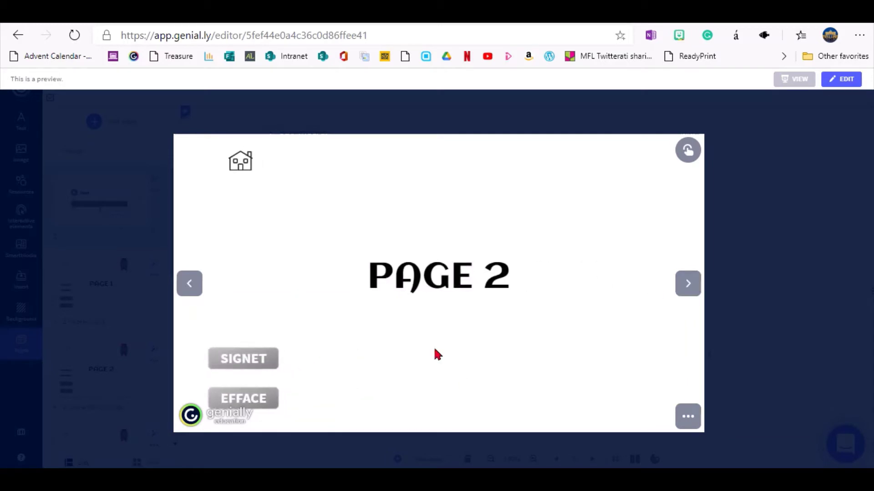
- Bookmark PAGE 2 with SIGNET, go home, then return via Go to bookmark
click(263, 363)
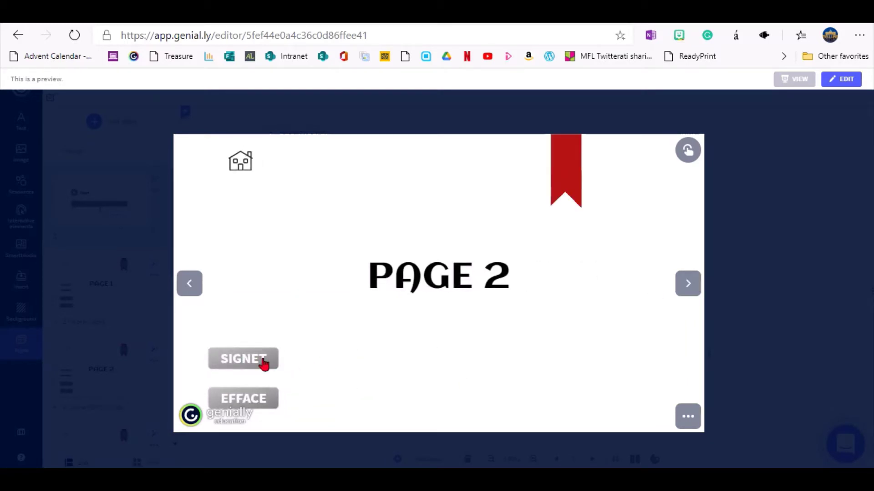
click(241, 164)
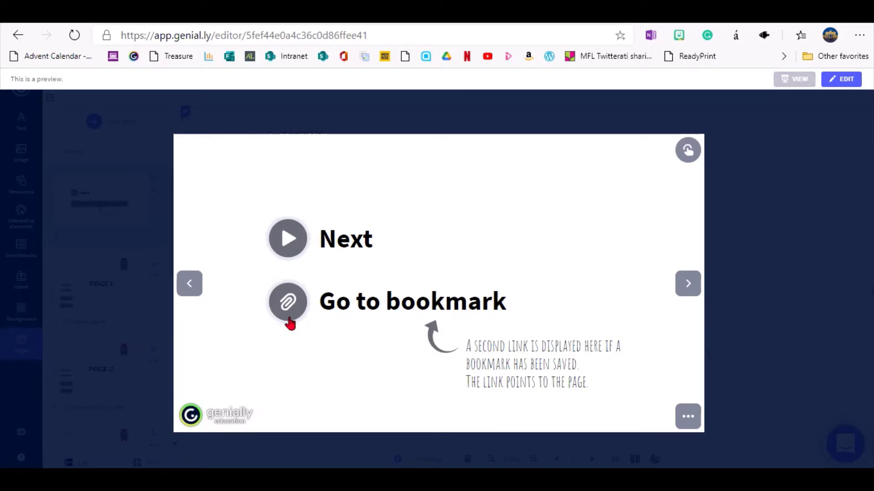
click(352, 307)
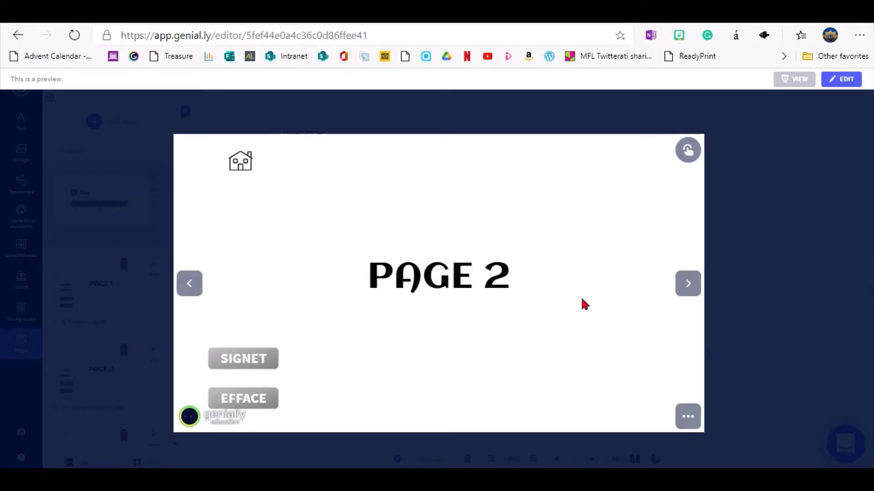
click(688, 284)
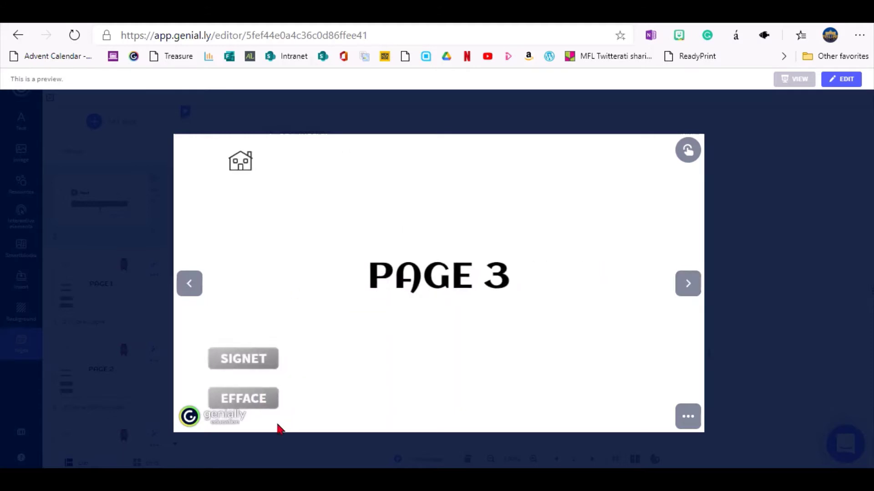
click(254, 363)
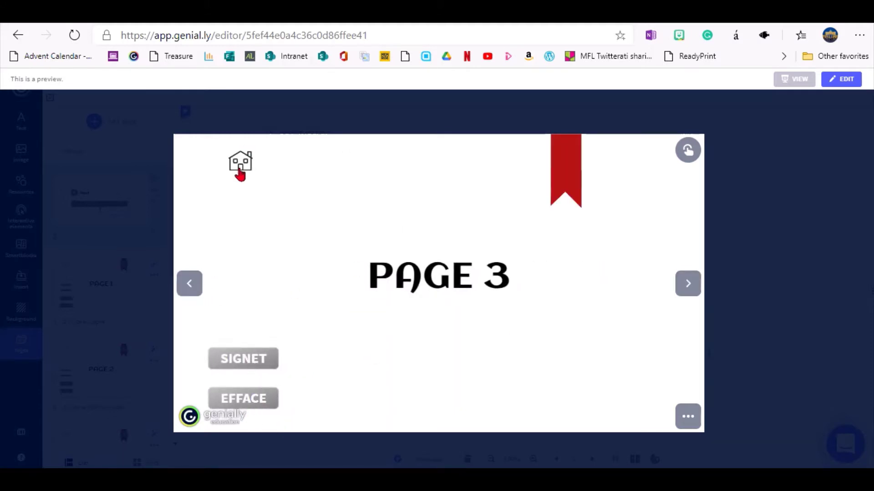
click(240, 167)
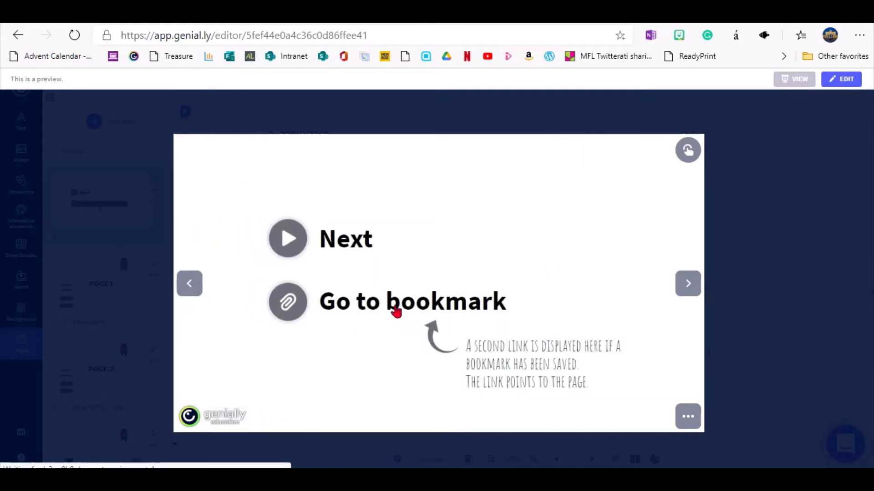
click(396, 312)
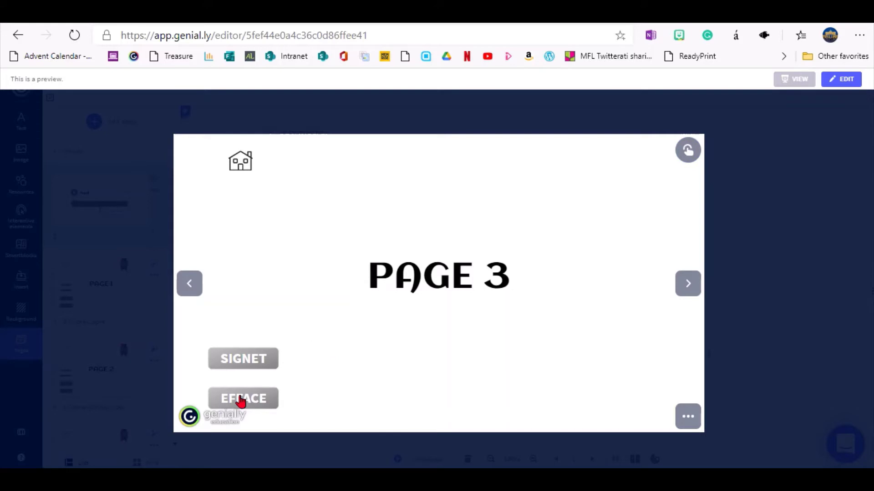
click(191, 292)
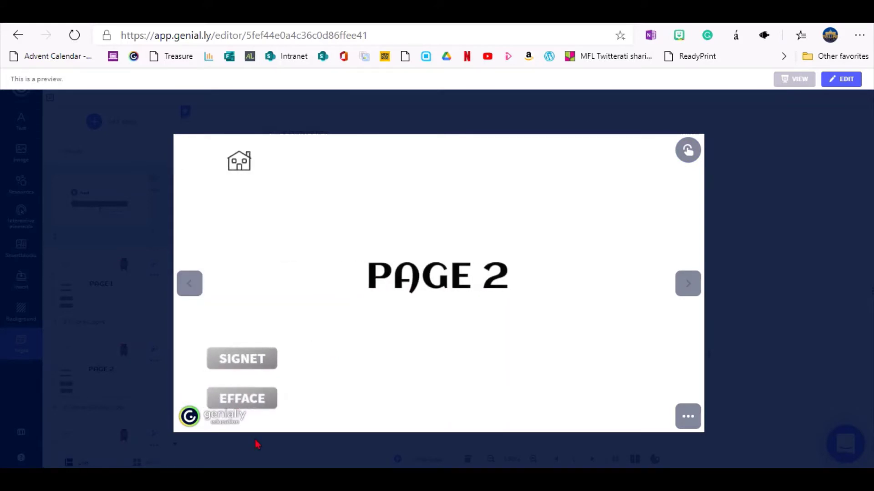
click(253, 367)
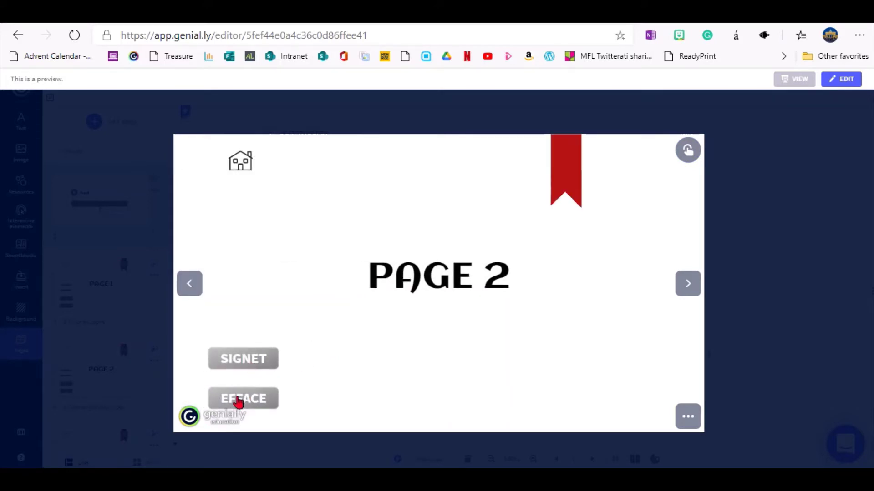
click(238, 401)
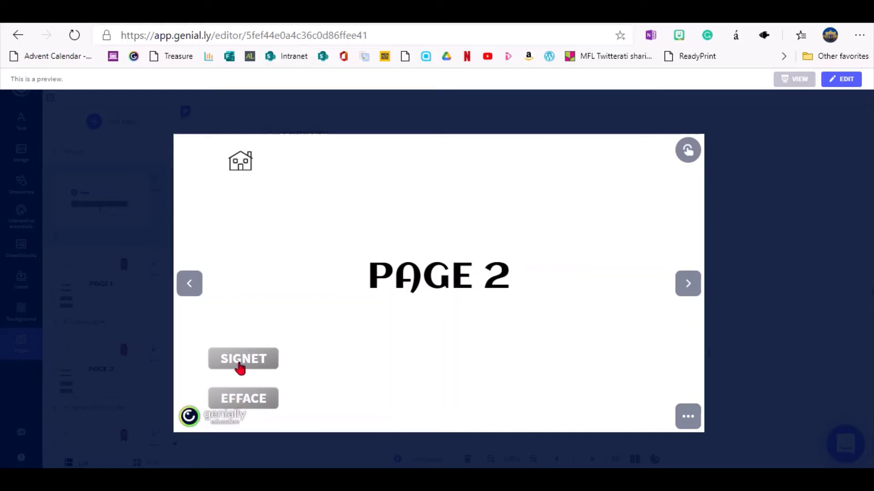
click(240, 364)
click(241, 401)
click(244, 367)
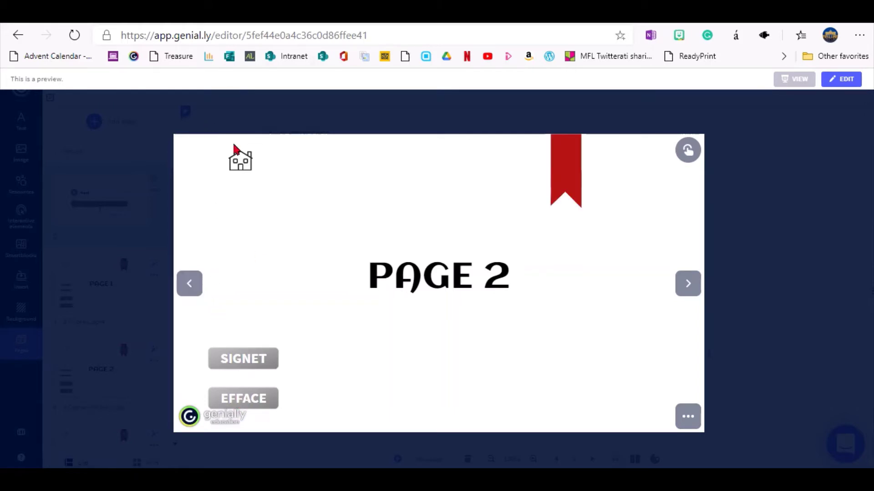
click(240, 161)
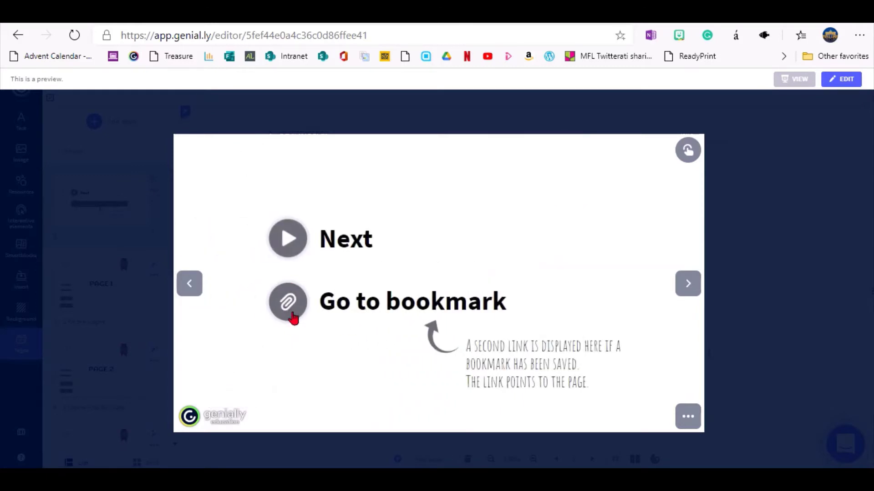
click(286, 302)
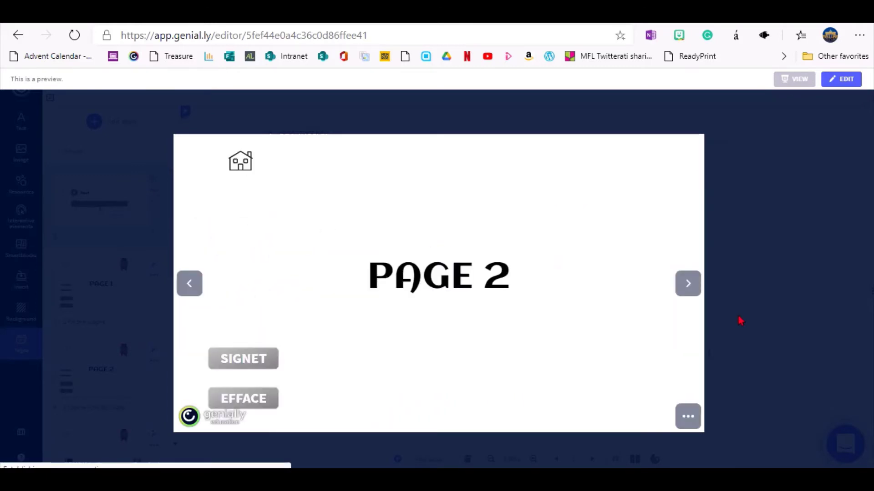
- Exit preview and select the yellow Recommencer link on the ELEMENTS DE CREATION page
key(Escape)
scroll(171, 249, down, 2)
scroll(188, 362, down, 5)
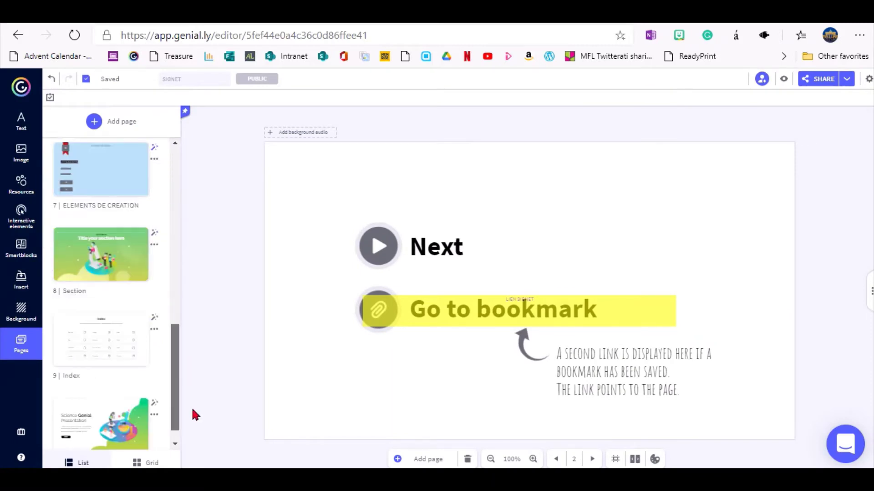
scroll(190, 395, up, 3)
click(97, 317)
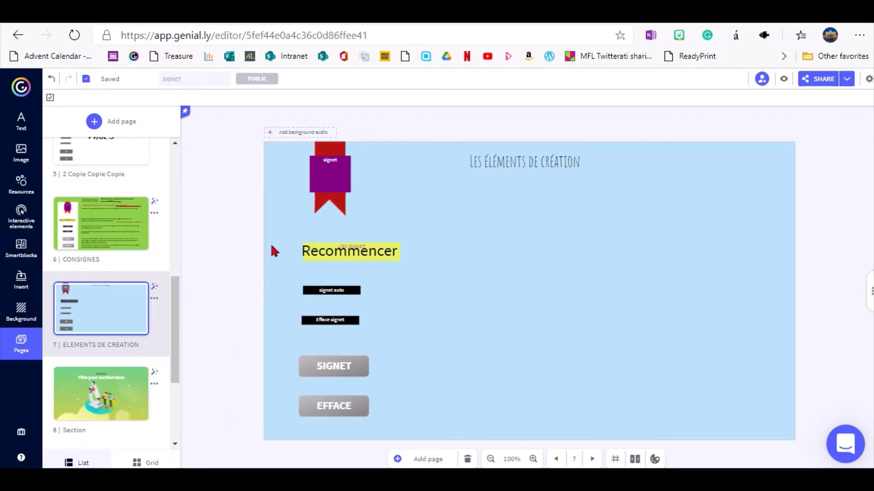
drag(268, 238, 441, 265)
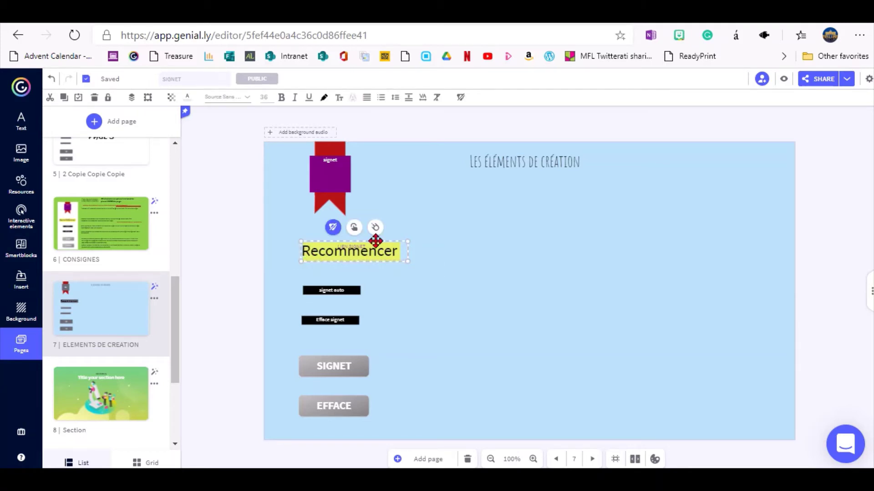
- Paste the Recommencer link onto the Section page and nudge it into place
click(122, 402)
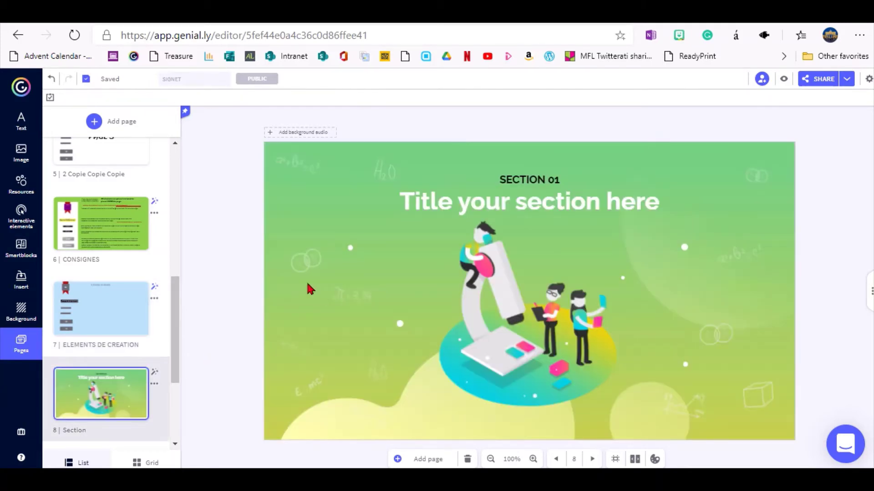
key(ctrl+v)
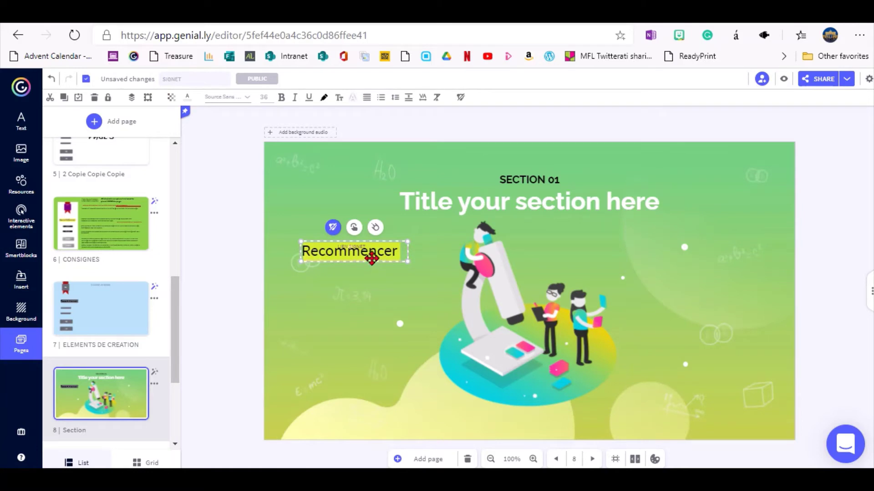
mouse_move(371, 258)
mouse_down()
mouse_move(371, 268)
mouse_move(382, 269)
mouse_up()
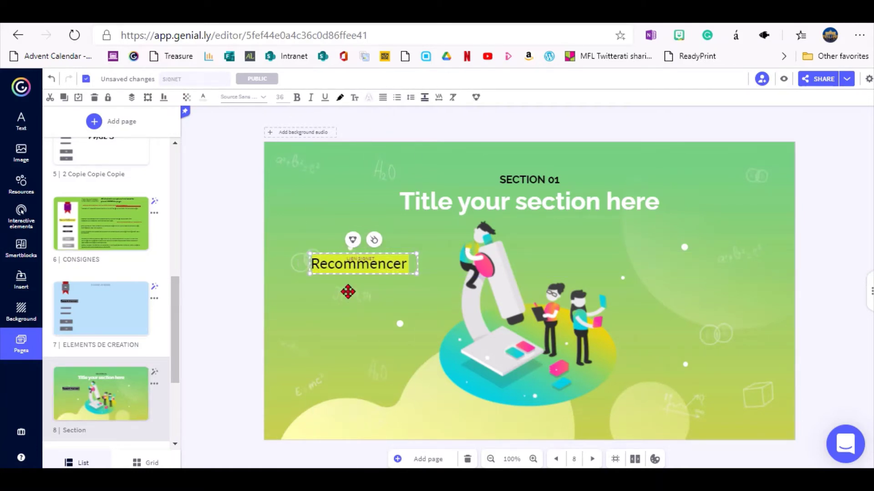
- Rewrite the pasted link's text from Recommencer to 'Go to bookmark'
click(347, 292)
click(350, 263)
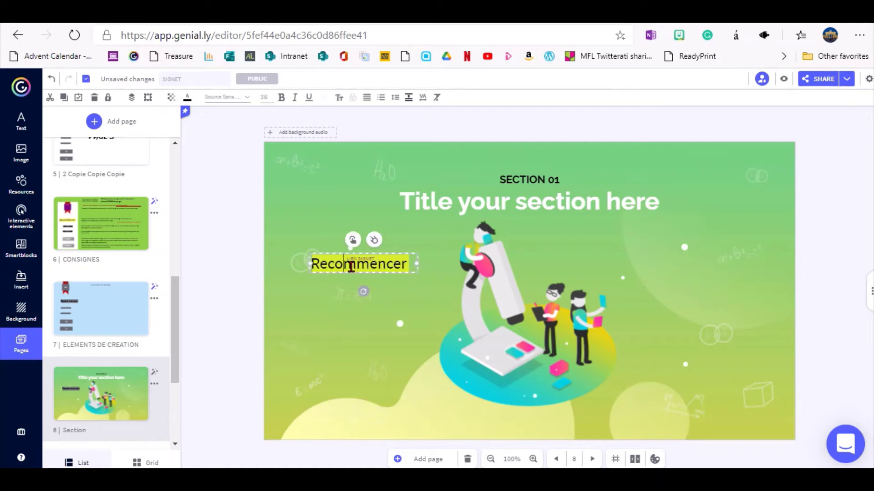
double_click(348, 263)
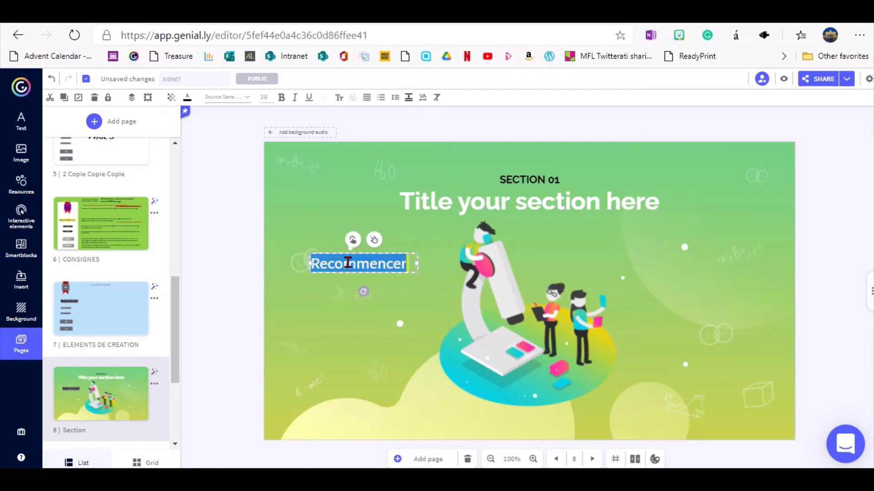
text(Go to book)
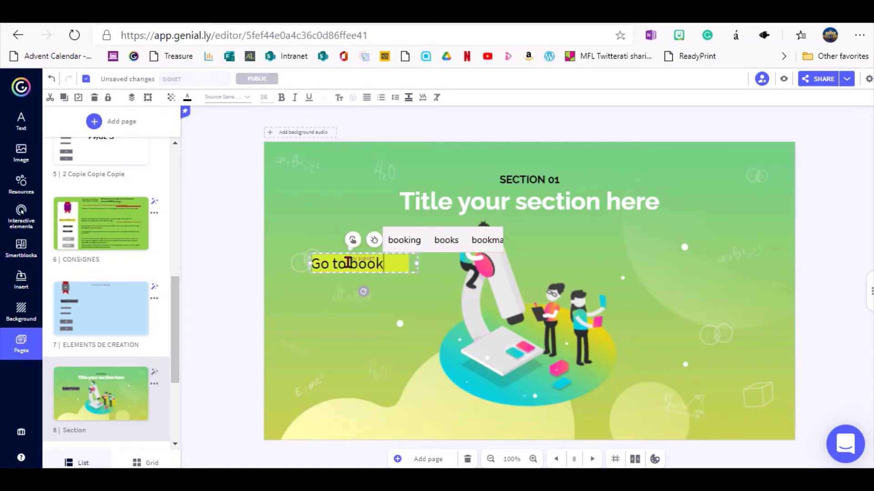
text(mark)
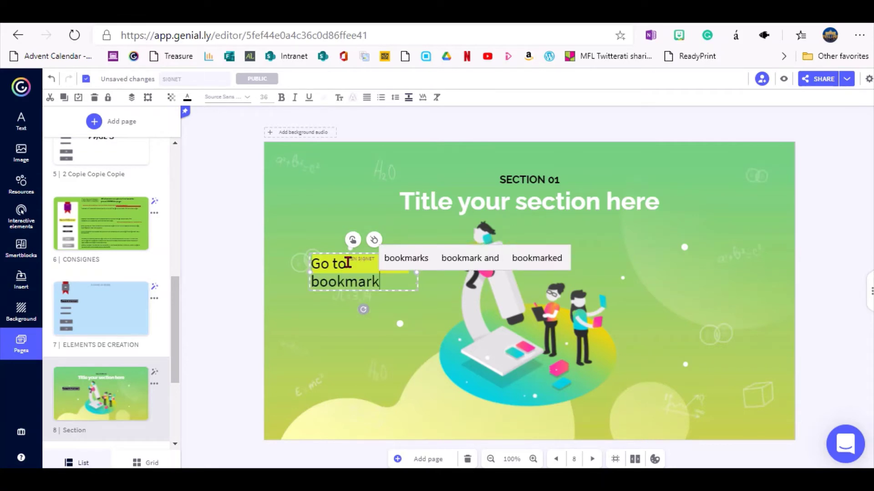
click(409, 271)
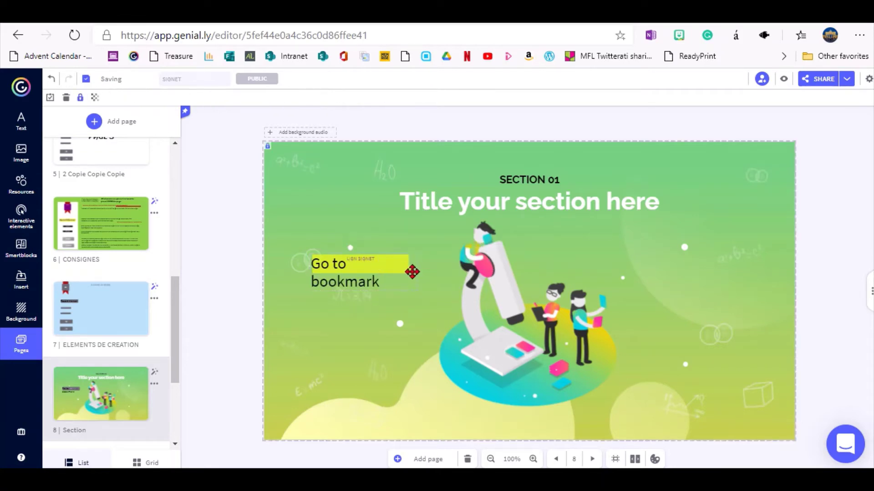
- Group the Go to bookmark link with its surrounding objects, then go back to ELEMENTS DE CREATION
click(412, 272)
drag(229, 307, 424, 239)
click(341, 230)
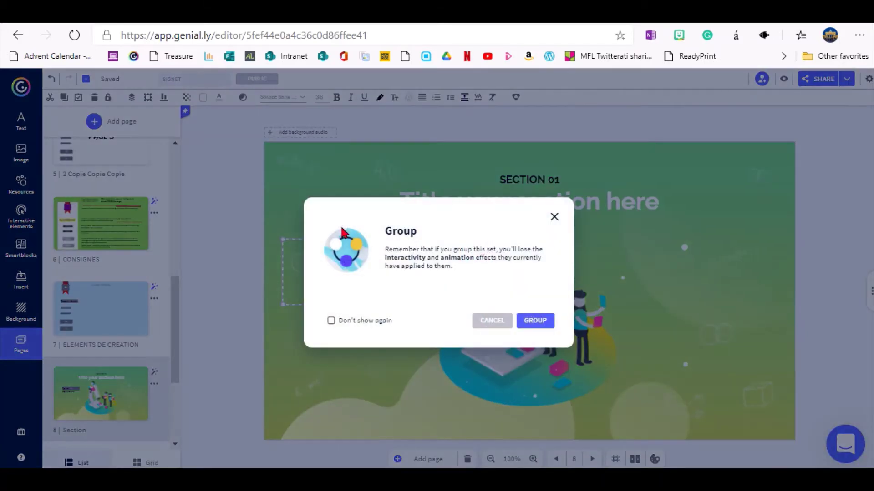
click(535, 321)
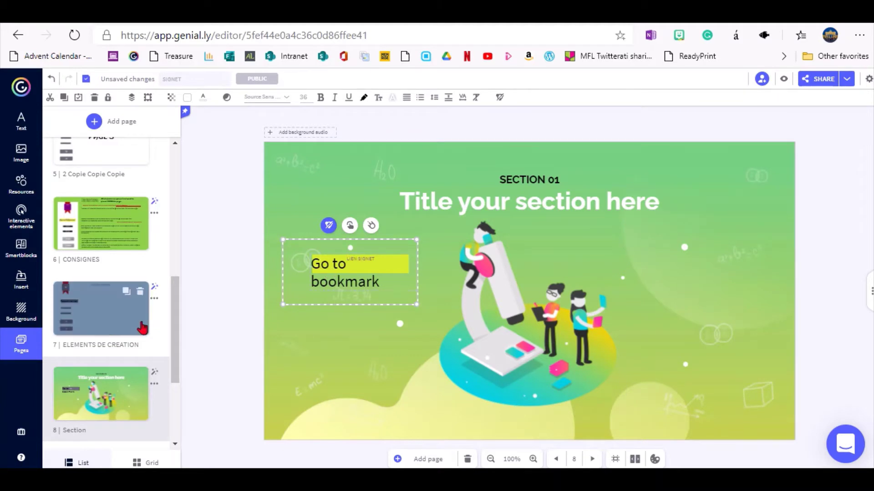
click(122, 331)
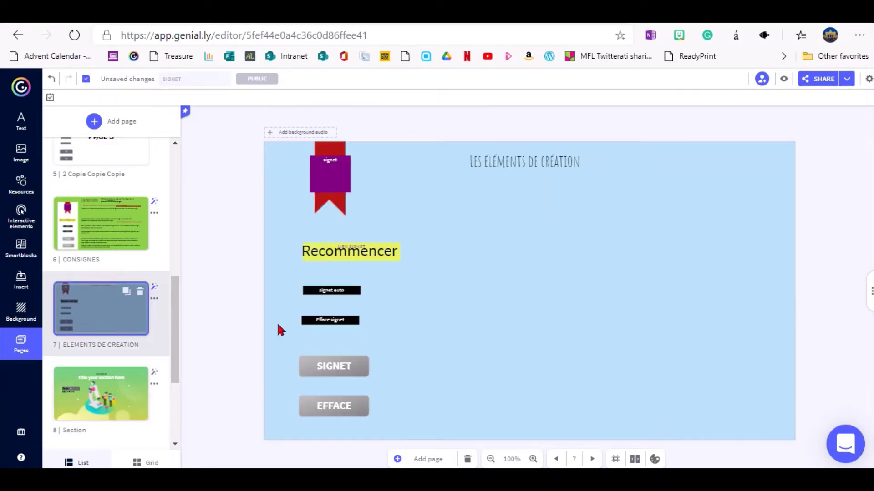
- Copy the signet ribbon and bookmark buttons from ELEMENTS DE CREATION onto the Index page
click(335, 185)
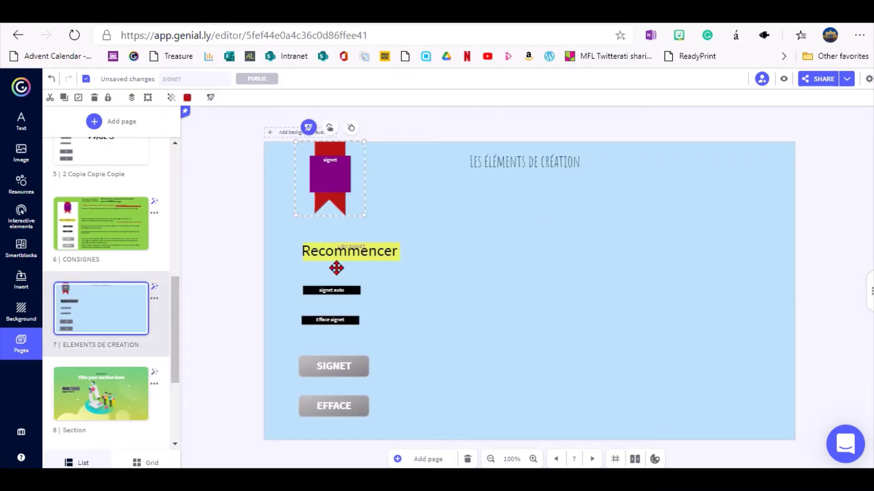
drag(282, 280, 395, 431)
shift+click(330, 174)
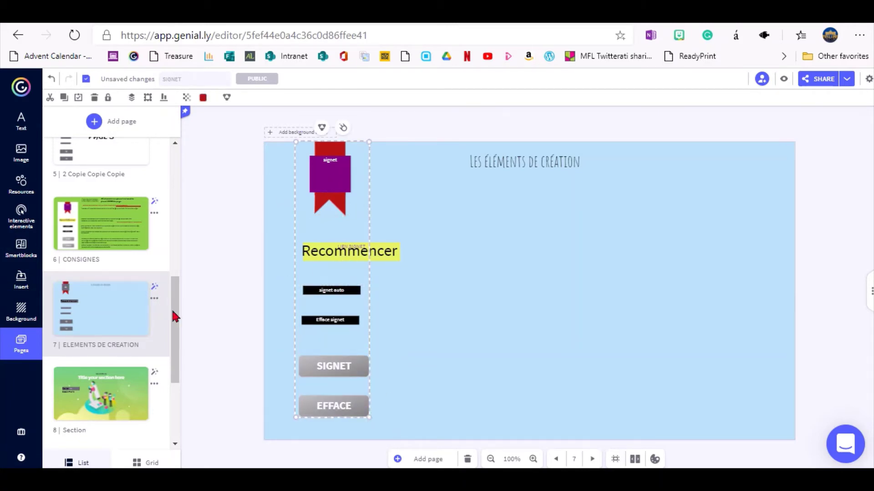
drag(179, 327, 181, 351)
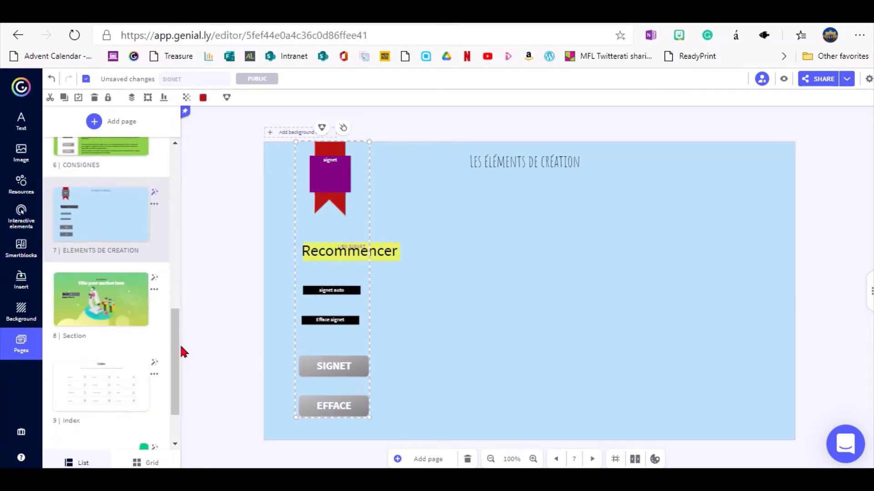
click(102, 408)
key(ctrl+v)
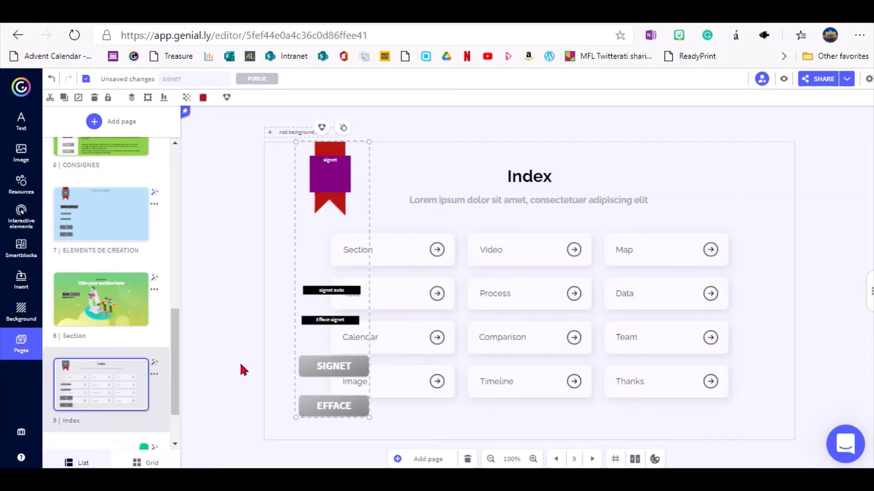
- Move the signet ribbon to the top-right corner of Index and shrink it
click(241, 365)
drag(334, 191, 745, 187)
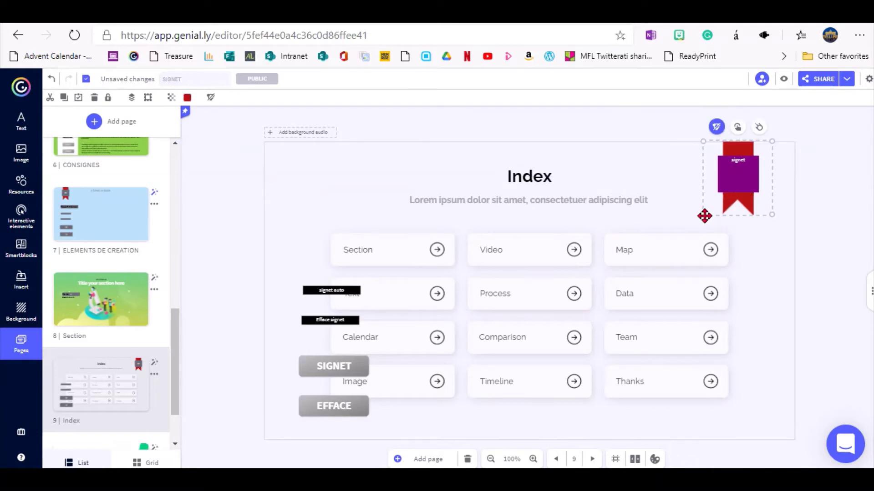
drag(705, 217, 738, 189)
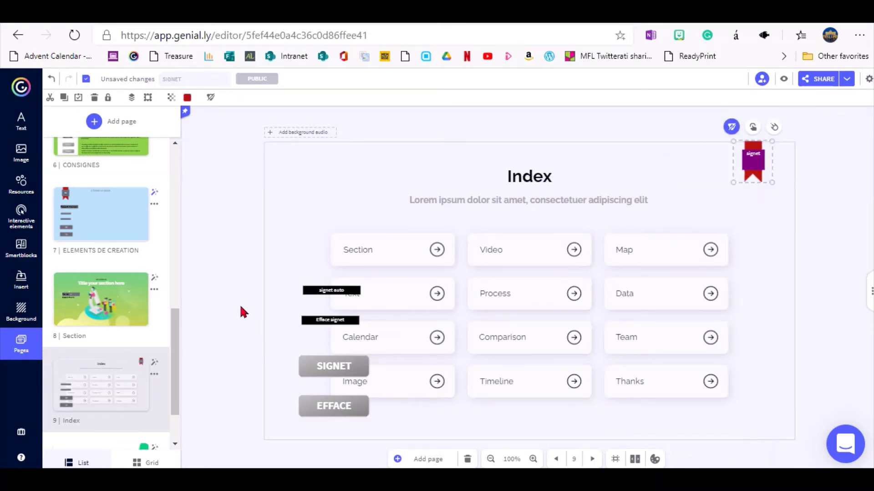
- Line up signet auto, Efface signet, SIGNET and EFFACE along the left edge
drag(277, 263, 275, 166)
click(280, 182)
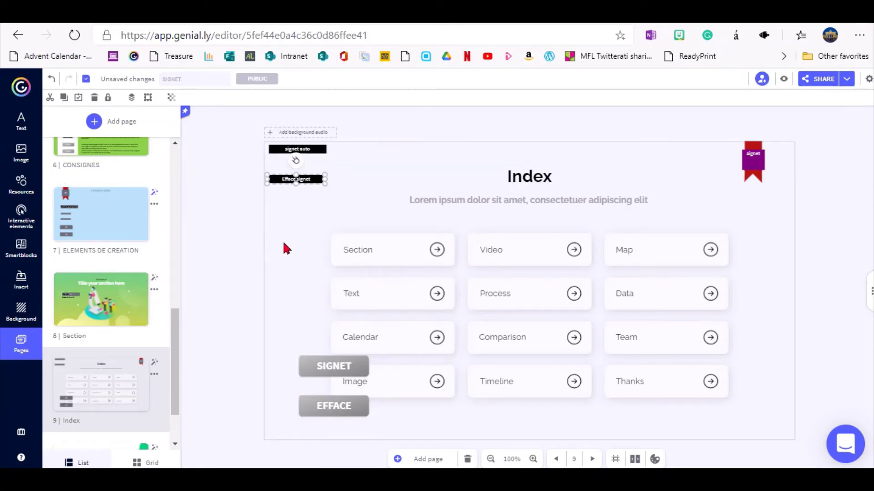
drag(291, 180, 287, 160)
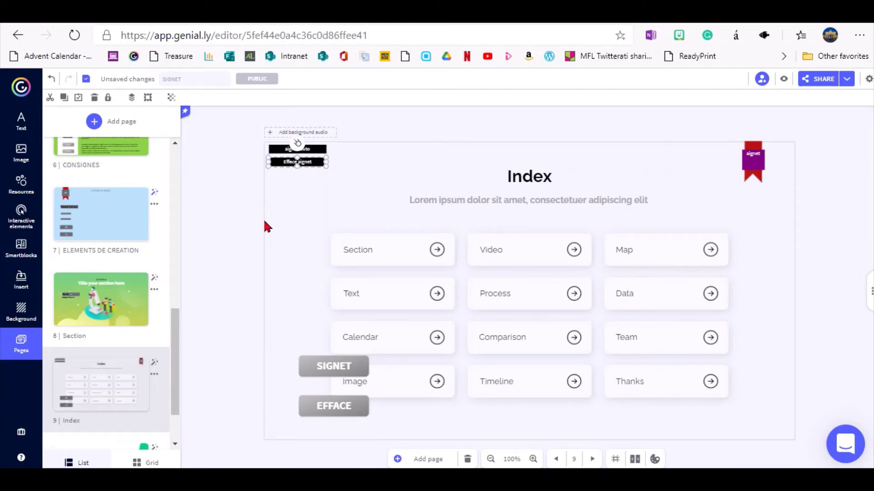
drag(302, 367, 276, 376)
drag(304, 411, 290, 410)
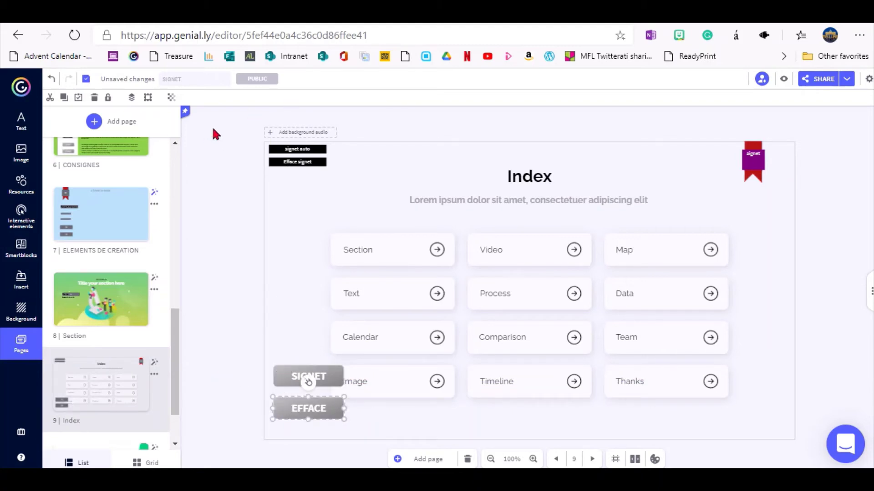
drag(214, 134, 313, 432)
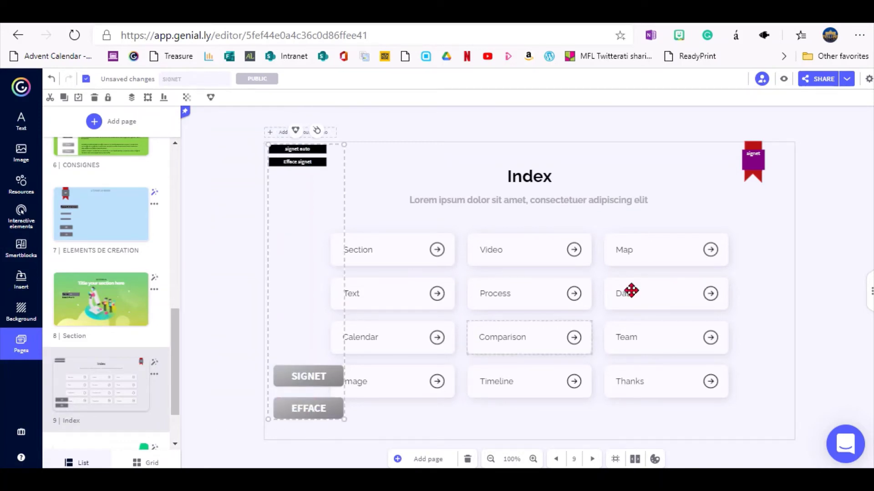
- Paste the four left-side signet buttons from Index onto the Cover page, then return to Index
click(749, 166)
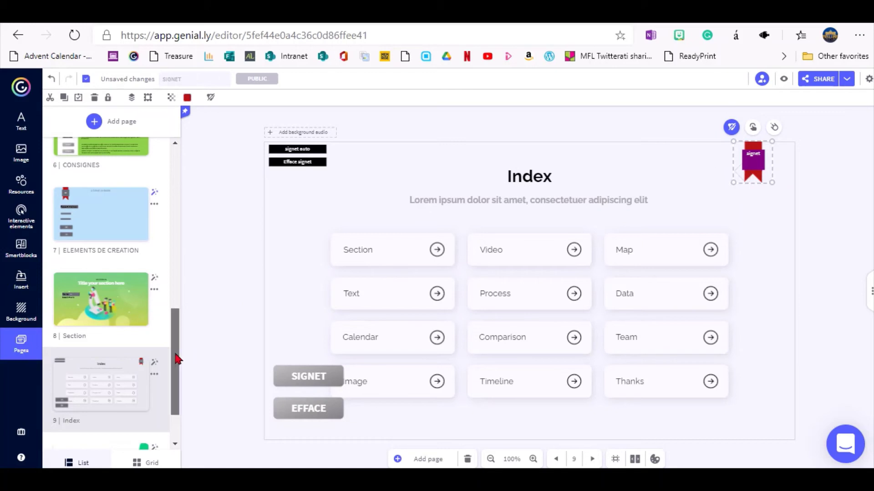
scroll(176, 372, down, 2)
click(100, 401)
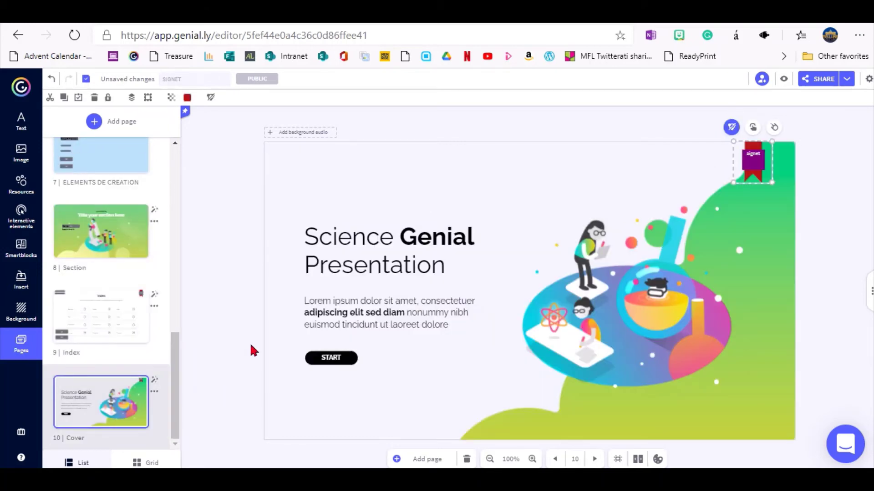
click(106, 313)
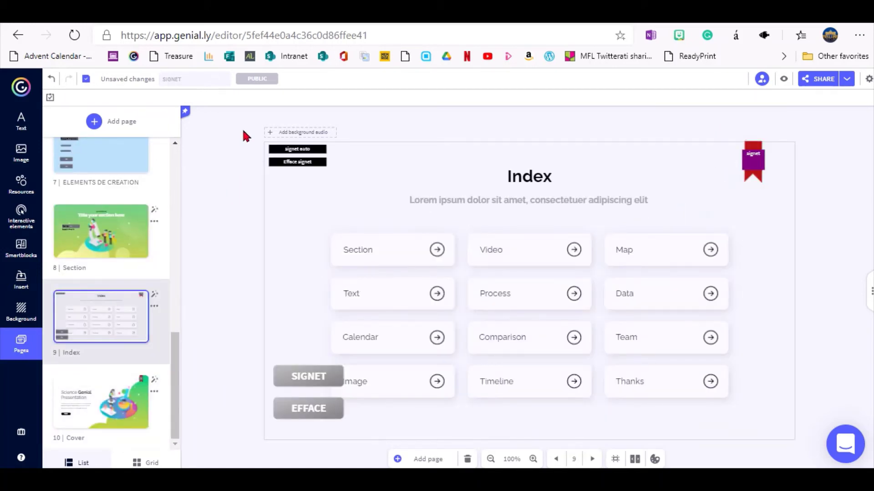
drag(245, 135, 318, 460)
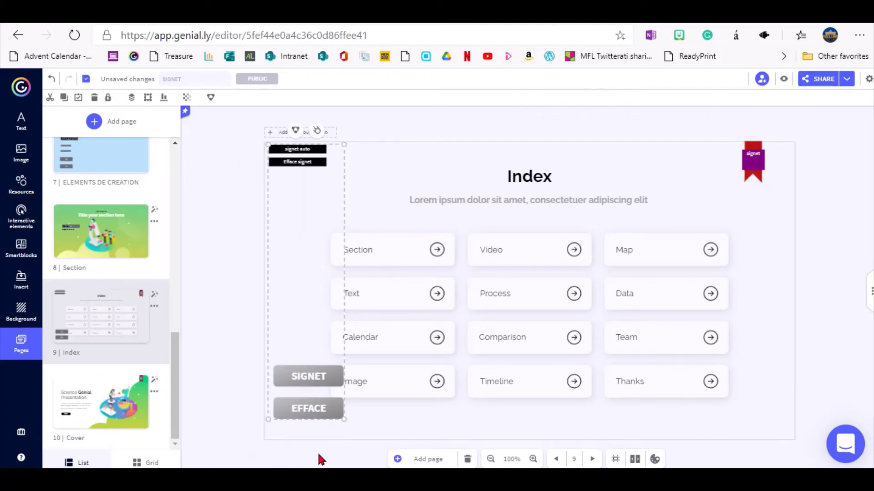
click(111, 424)
key(ctrl+v)
click(225, 382)
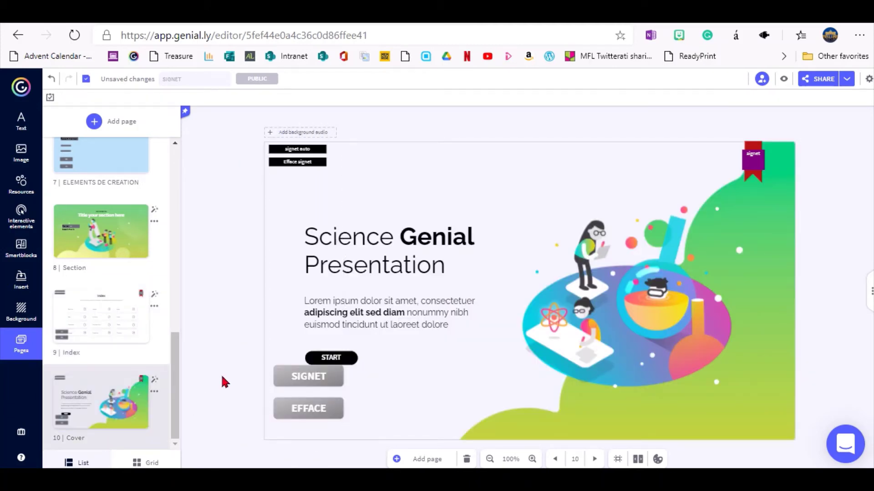
click(99, 319)
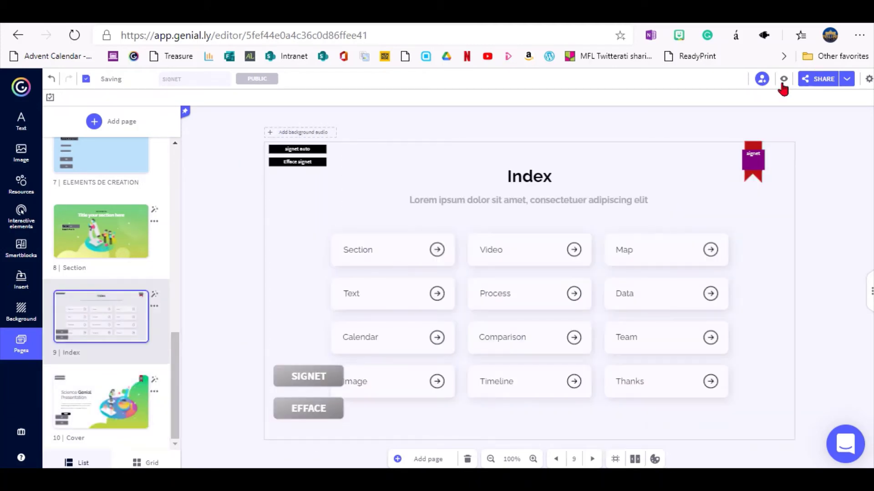
click(783, 80)
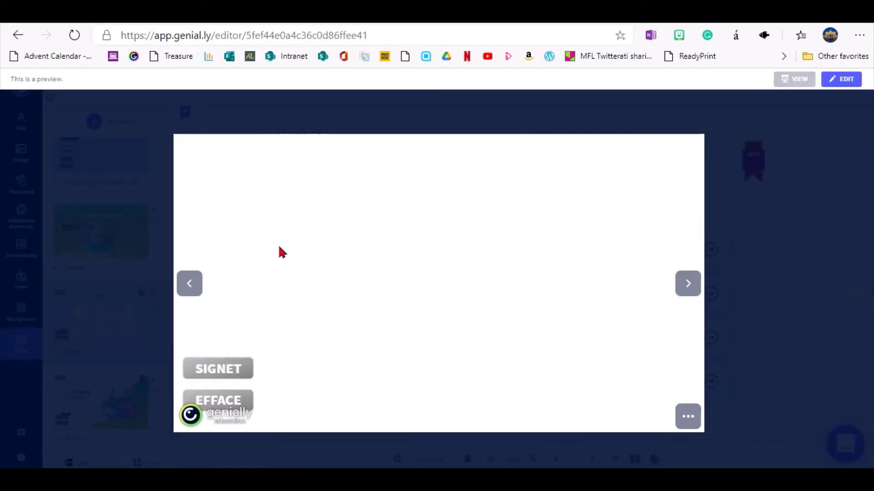
click(210, 377)
click(188, 286)
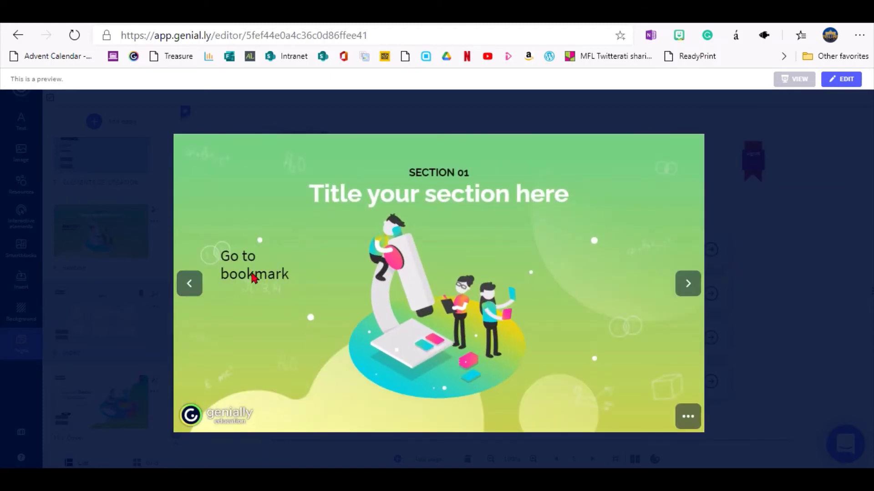
click(250, 271)
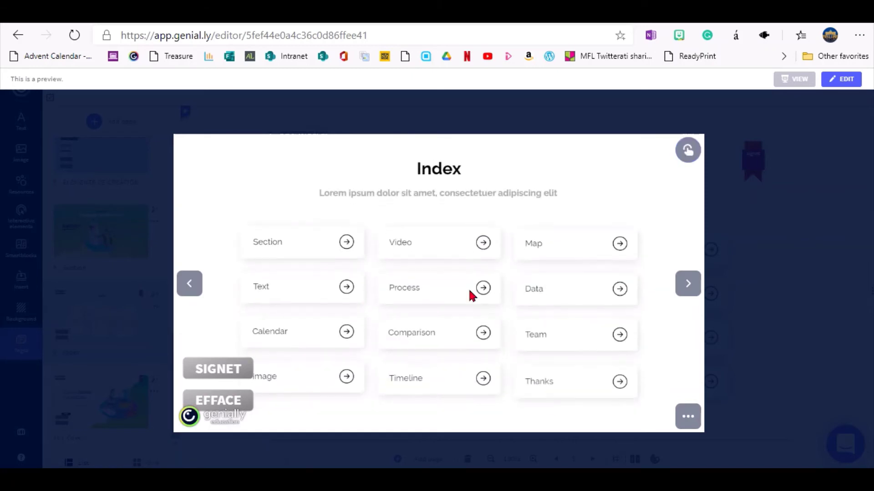
click(738, 353)
click(290, 374)
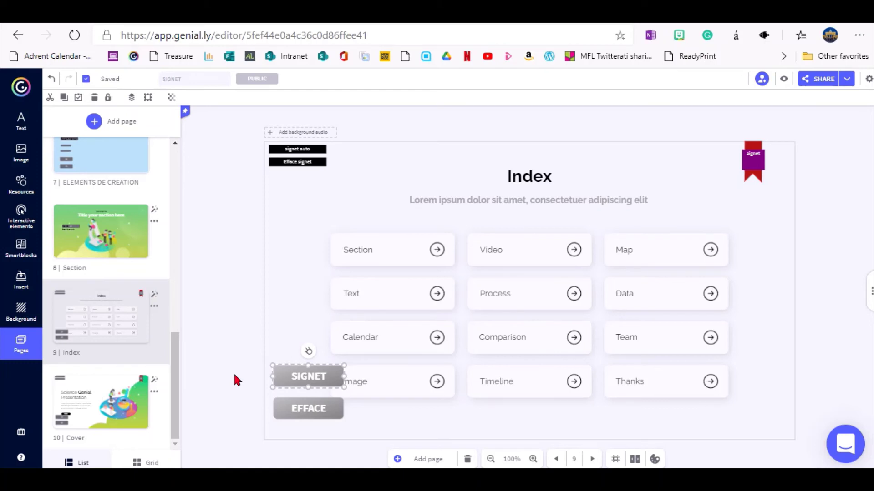
- Place a grey square shape from Shapes over the SIGNET button on Index
click(302, 366)
click(21, 153)
click(21, 185)
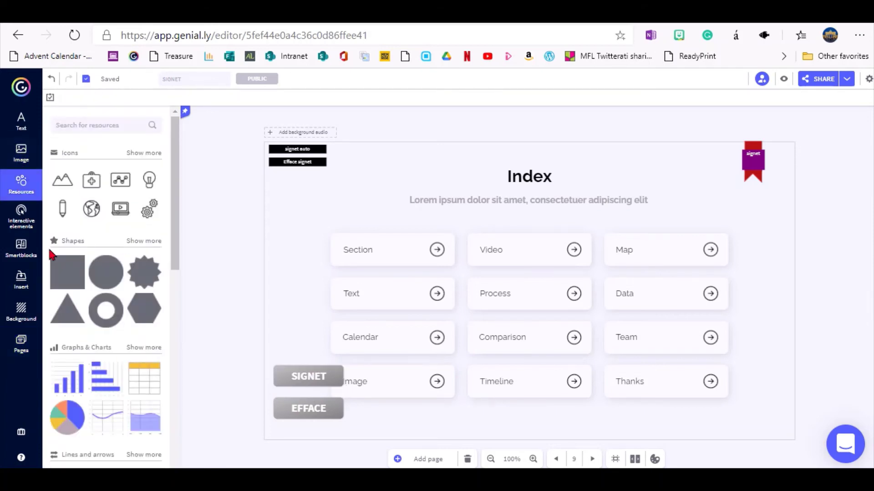
click(64, 277)
drag(525, 305, 310, 365)
- Add a Subtitle text 'Bookmark' onto the grey square and group the two together
click(28, 124)
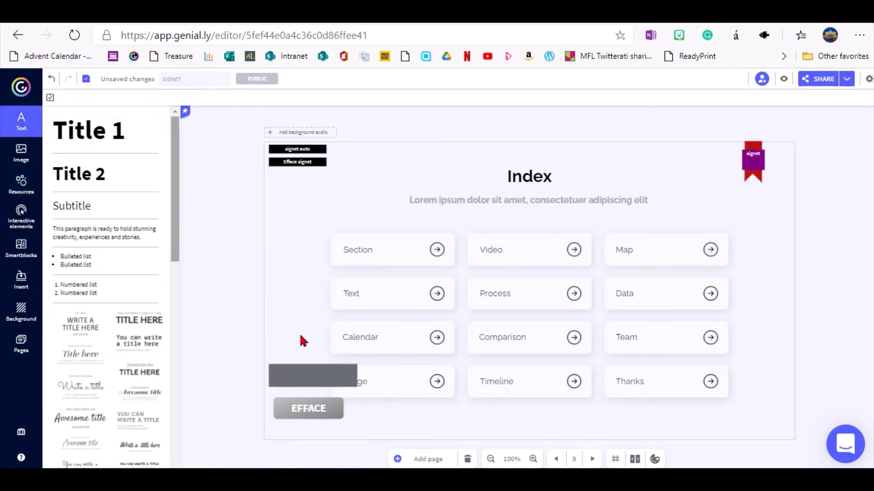
click(74, 214)
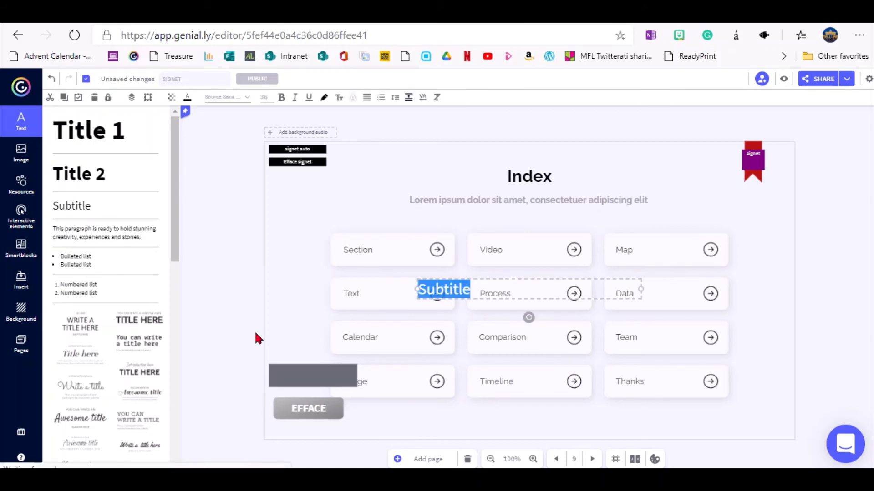
text(Bookmark)
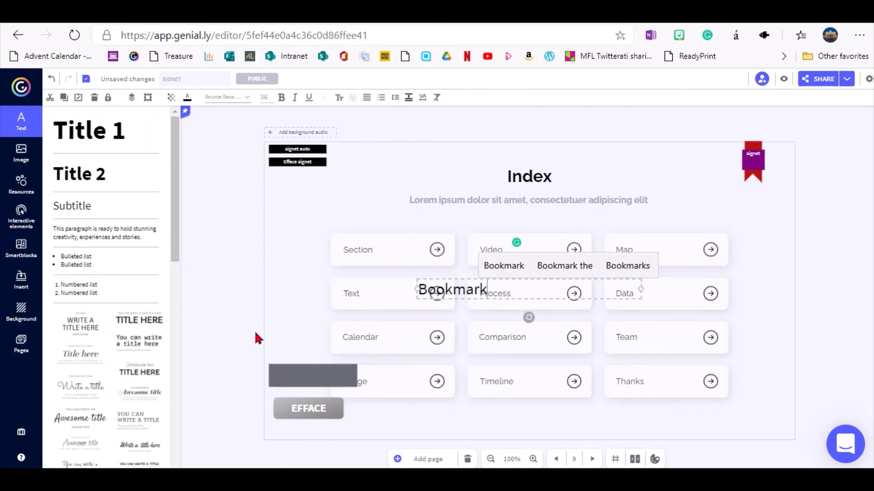
click(646, 284)
click(452, 290)
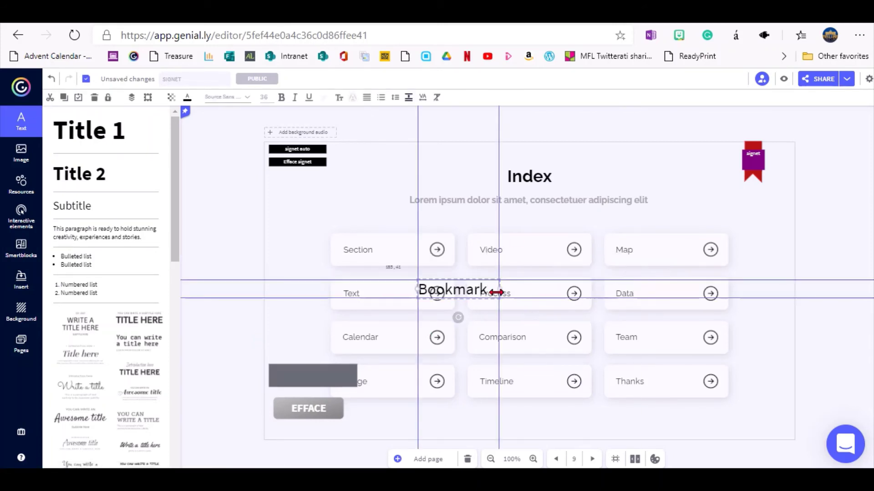
drag(453, 291, 304, 373)
drag(238, 351, 324, 394)
click(301, 358)
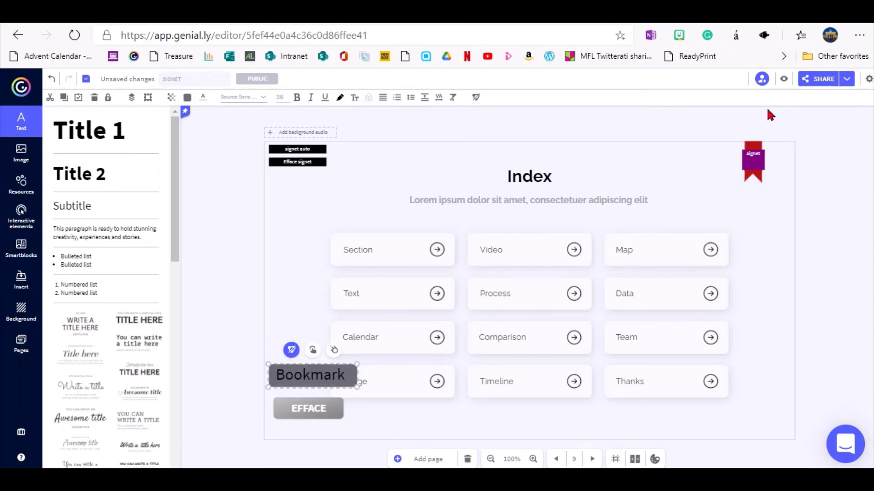
- In preview, test Bookmark then EFFACE on Index, visit Section 01 and come back
click(783, 79)
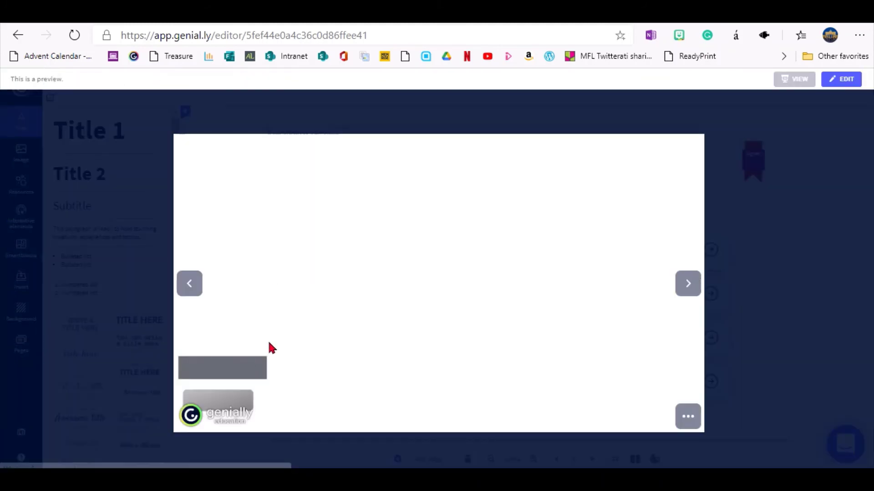
click(222, 369)
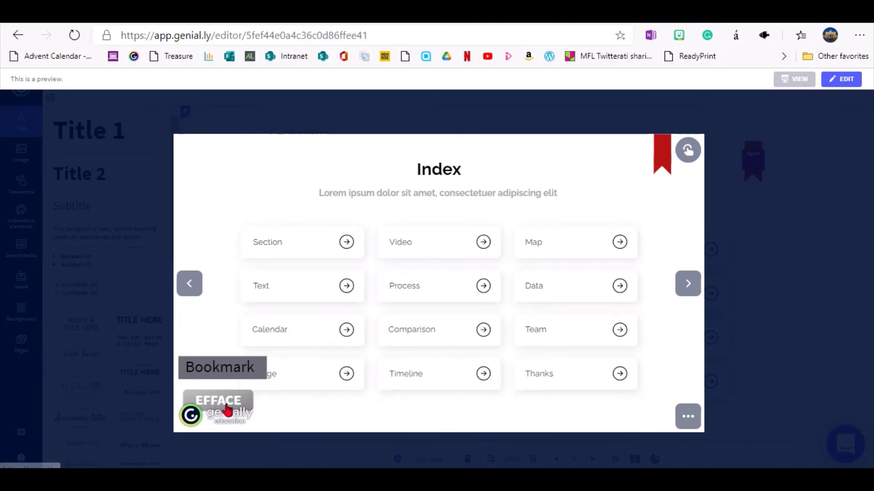
click(223, 400)
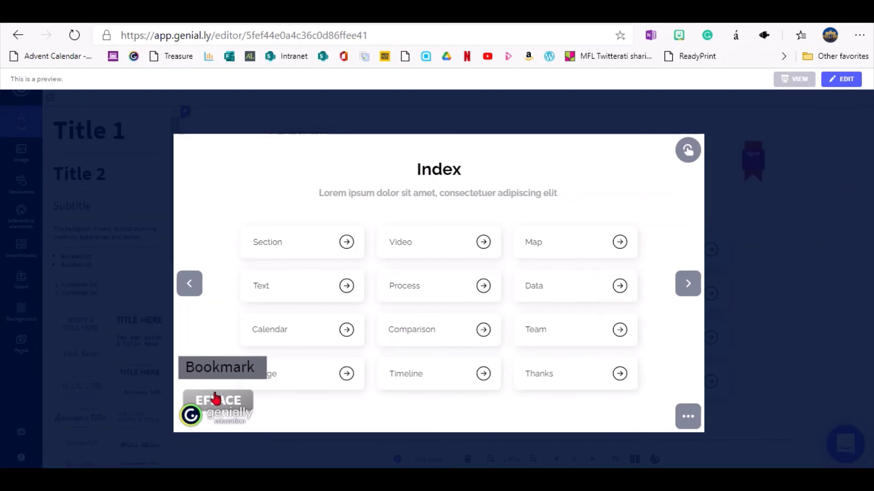
click(190, 285)
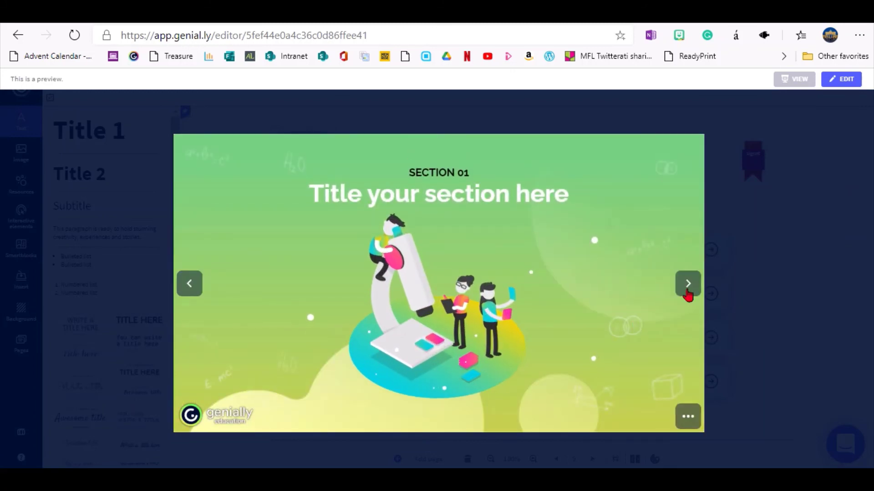
click(687, 286)
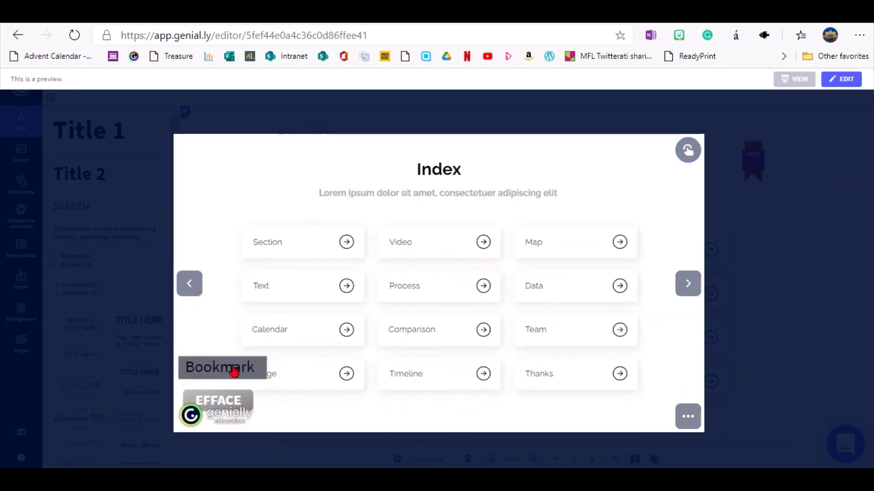